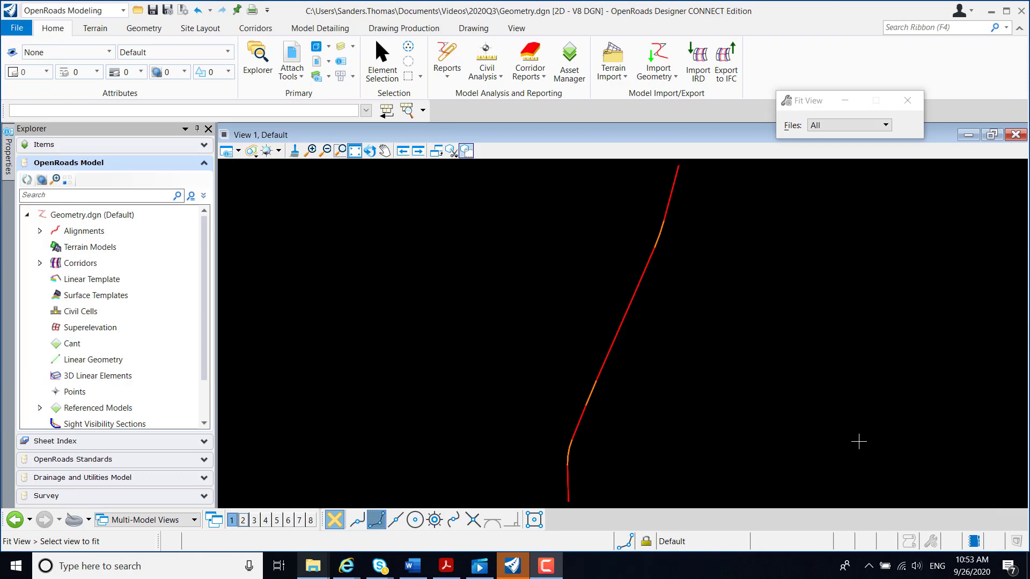
- Attach Terrain_Existing.dgn as a reference with default settings and close References
{"action": "left_click", "coordinate": [294, 52]}
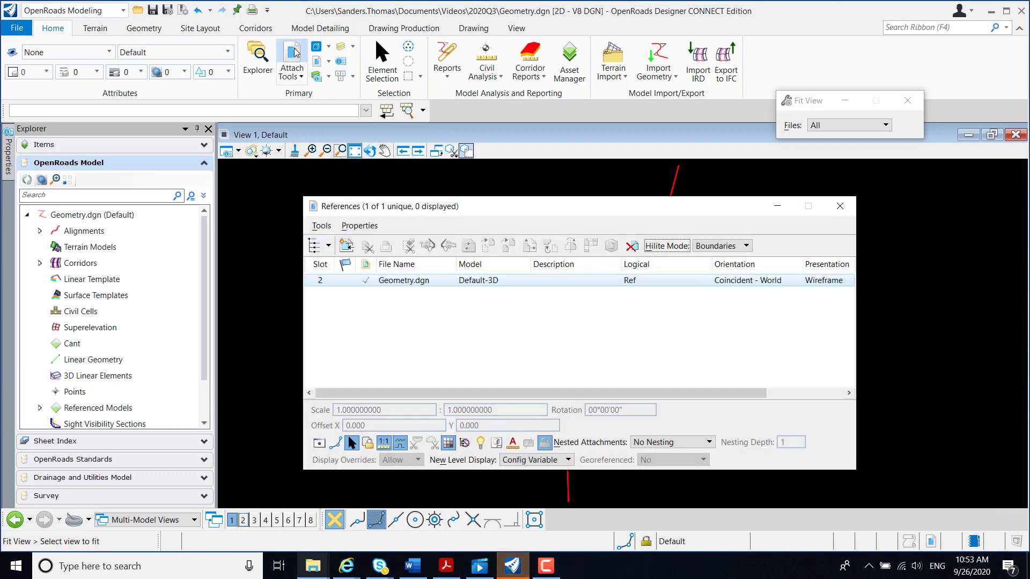
{"action": "left_click", "coordinate": [323, 226]}
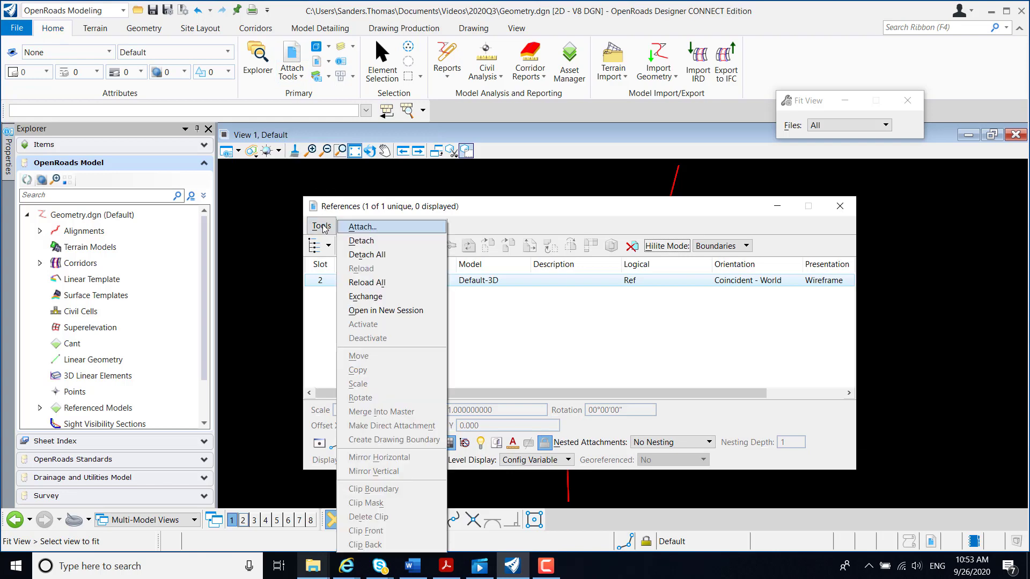
{"action": "left_click", "coordinate": [368, 231]}
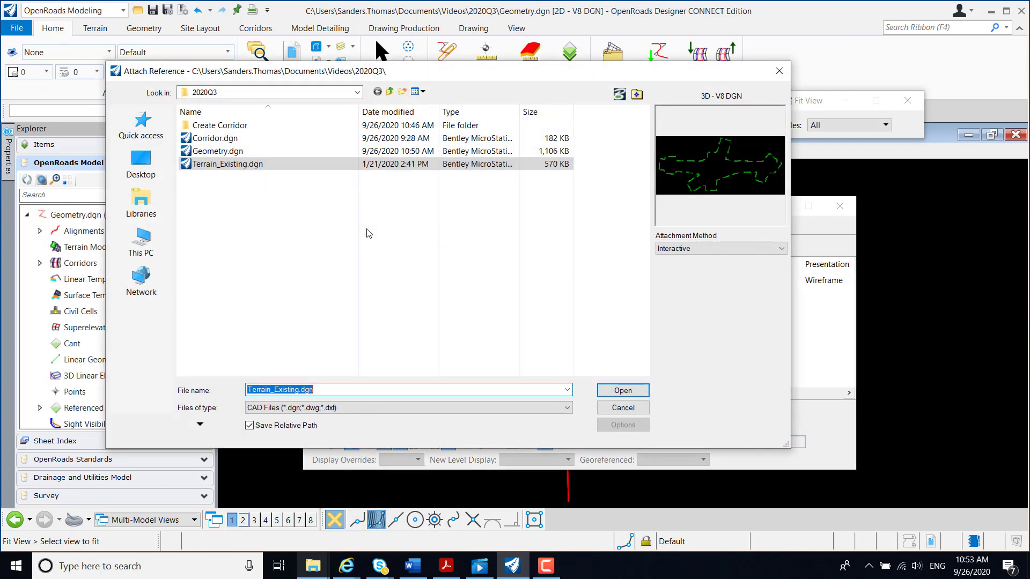
{"action": "left_click", "coordinate": [623, 392]}
{"action": "left_click", "coordinate": [739, 477]}
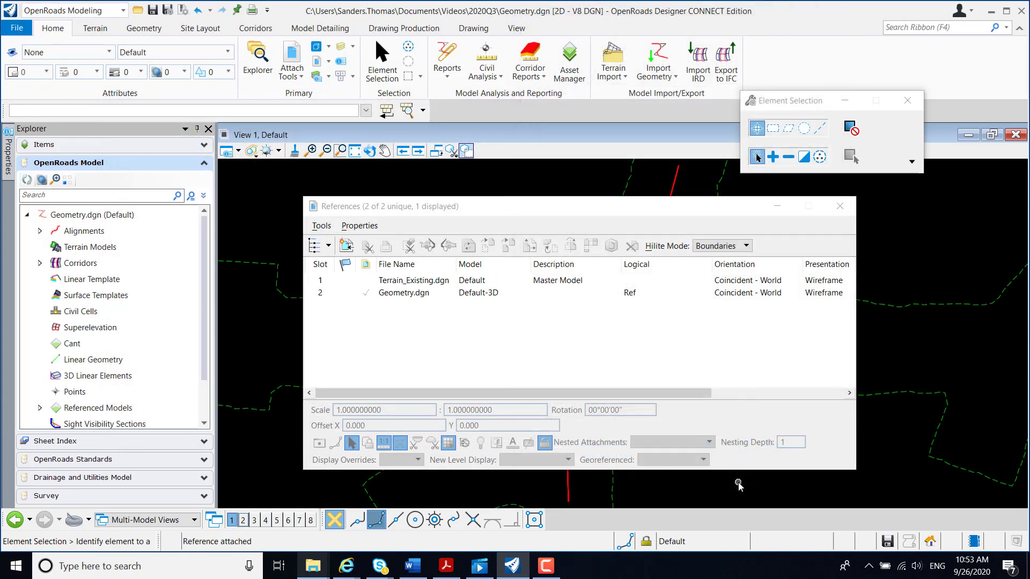
{"action": "left_click", "coordinate": [840, 207]}
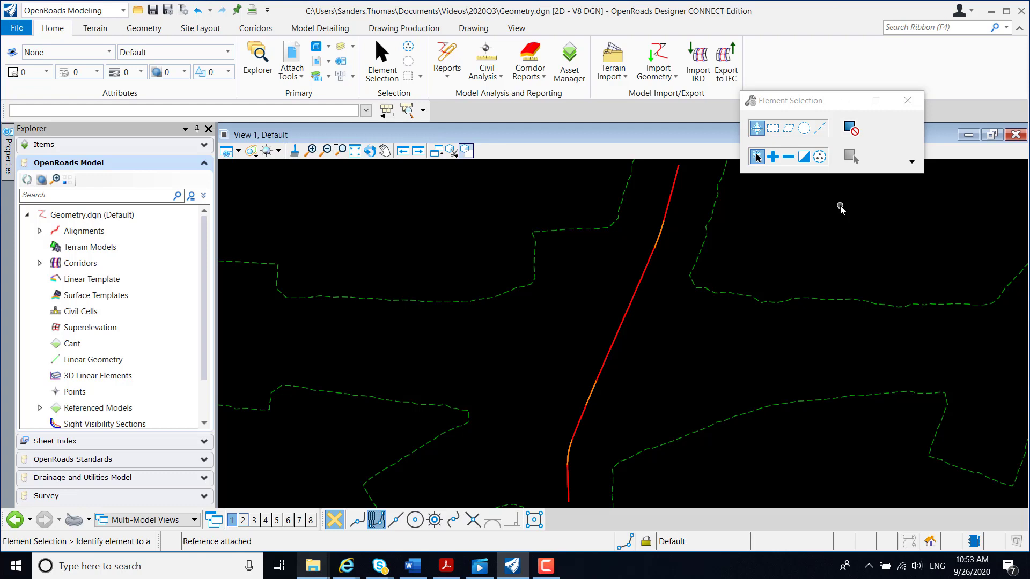
- Set the Existing_Terrain boundary as the active terrain model, then clear the selection
{"action": "mouse_move", "coordinate": [456, 307]}
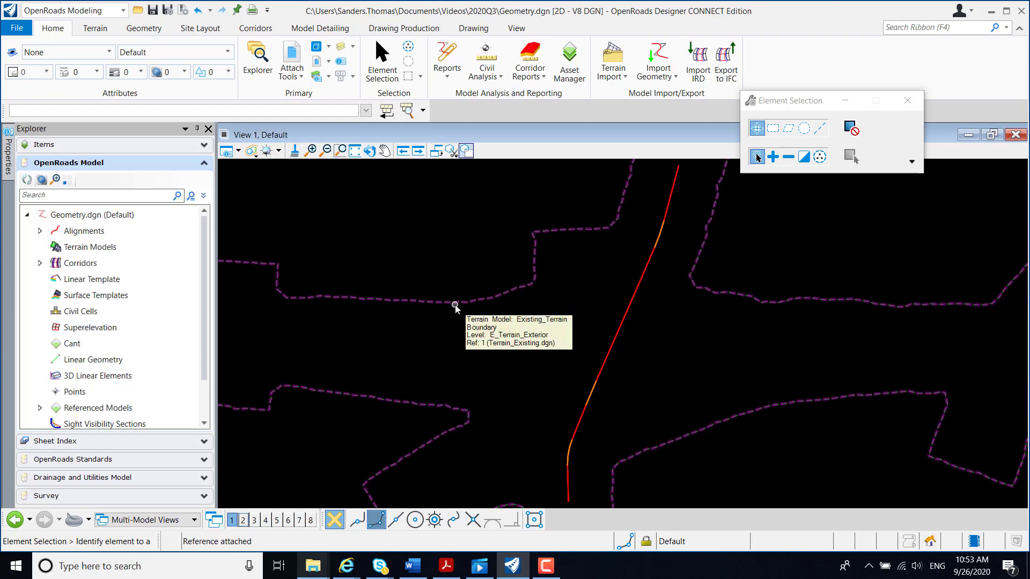
{"action": "left_click", "coordinate": [455, 304]}
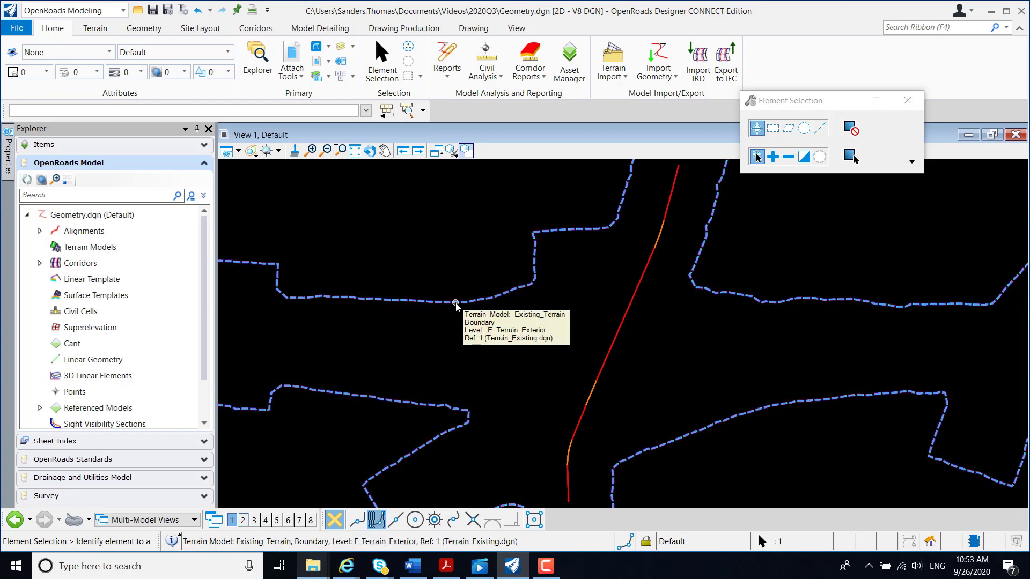
{"action": "mouse_move", "coordinate": [459, 305]}
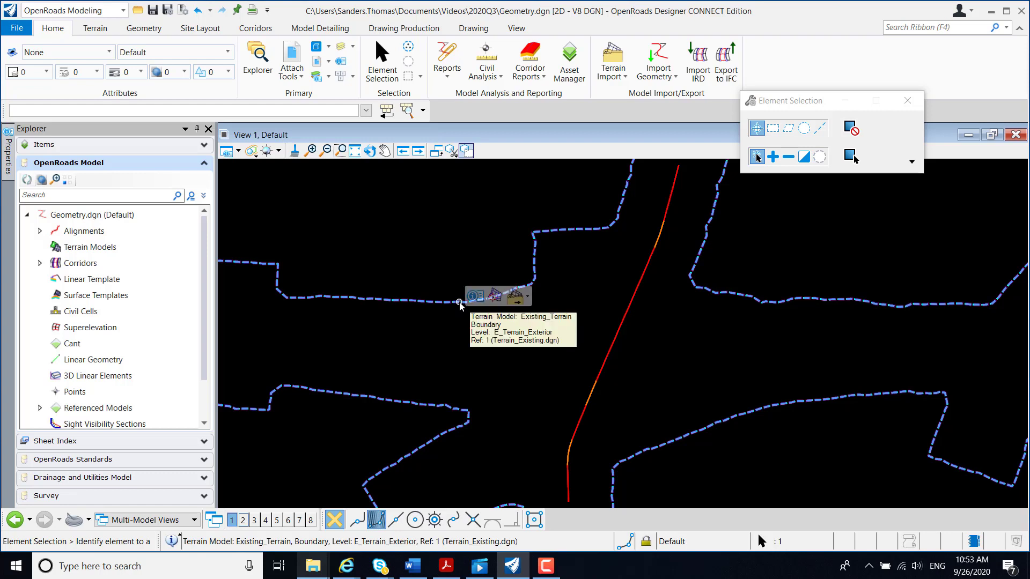
{"action": "left_click", "coordinate": [496, 299]}
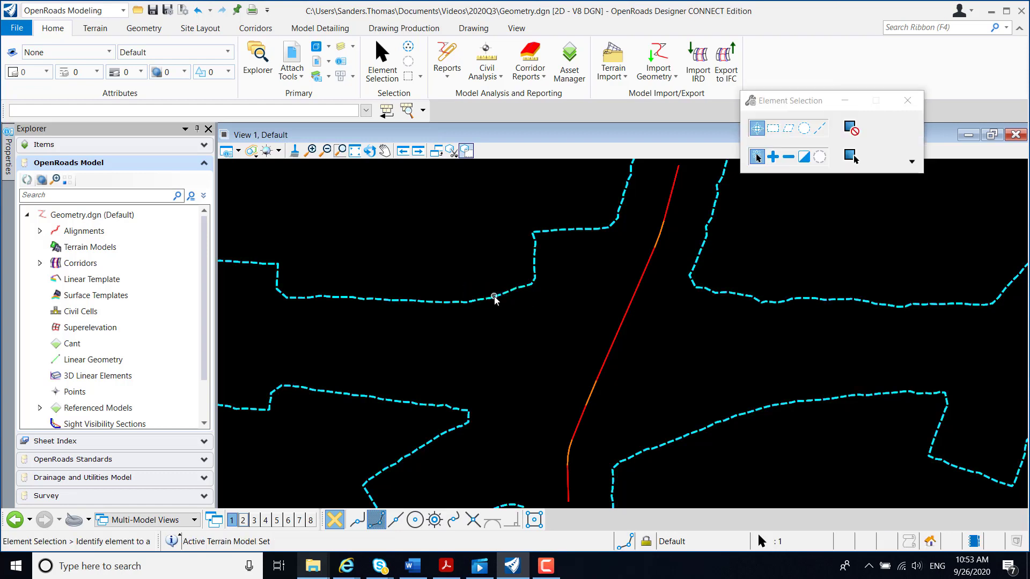
{"action": "left_click", "coordinate": [406, 257]}
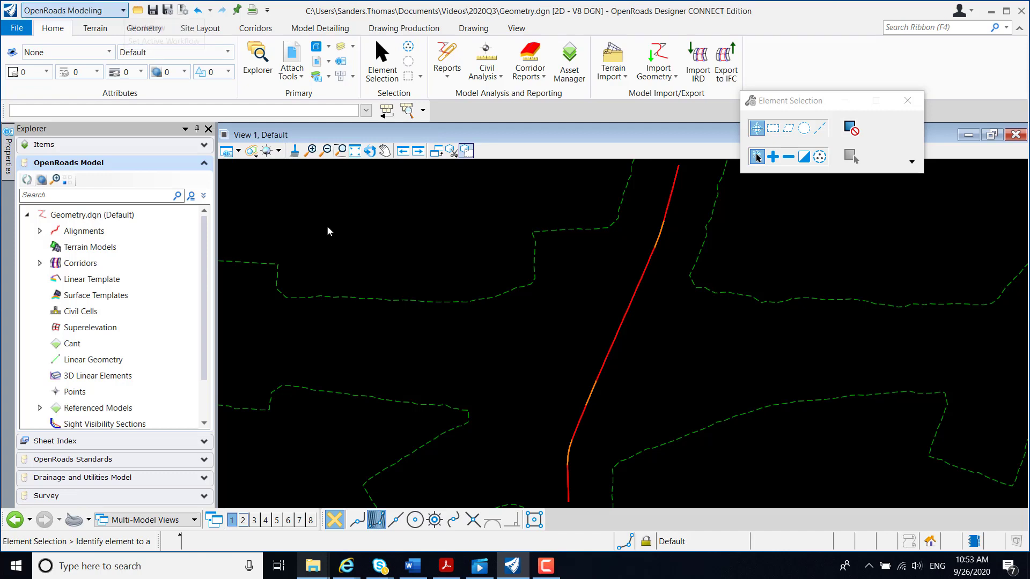
{"action": "left_click", "coordinate": [615, 338]}
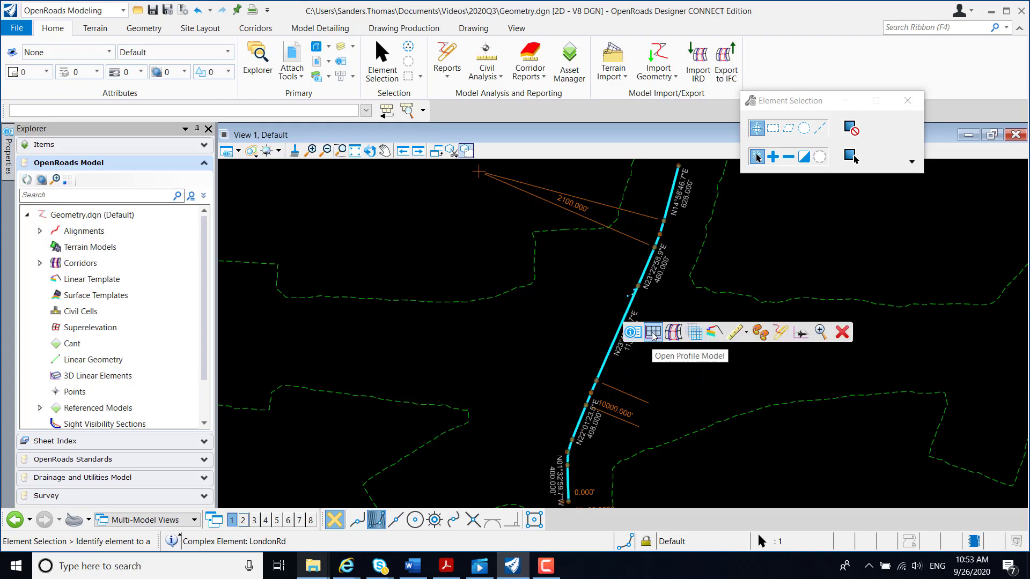
{"action": "left_click", "coordinate": [653, 333]}
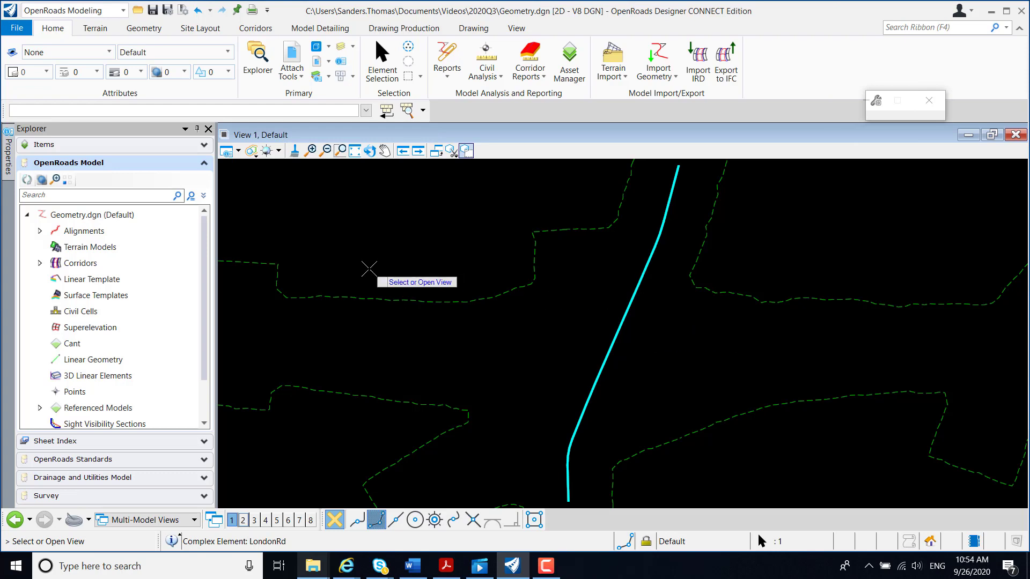
{"action": "left_click", "coordinate": [244, 521]}
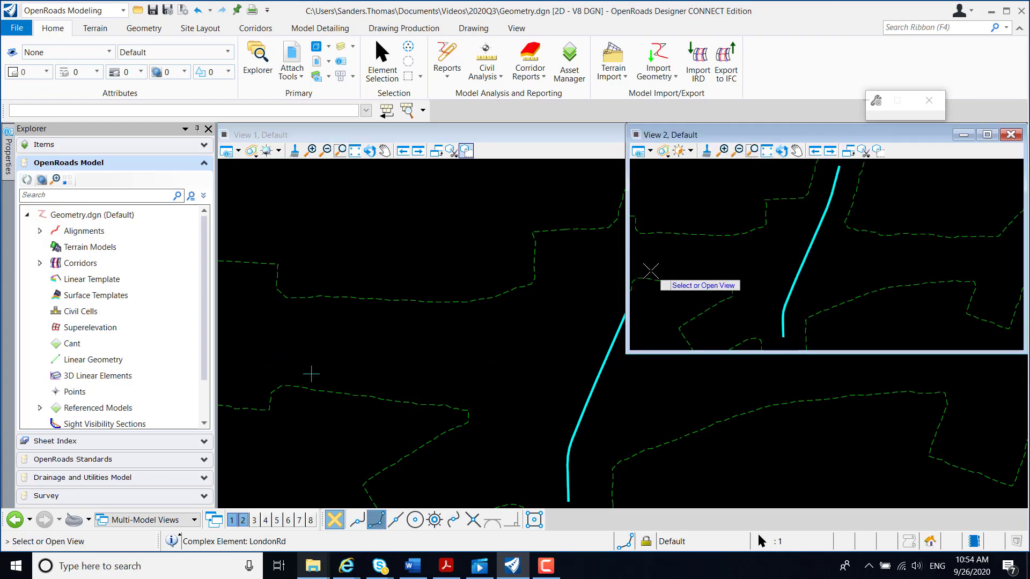
{"action": "left_click", "coordinate": [690, 260]}
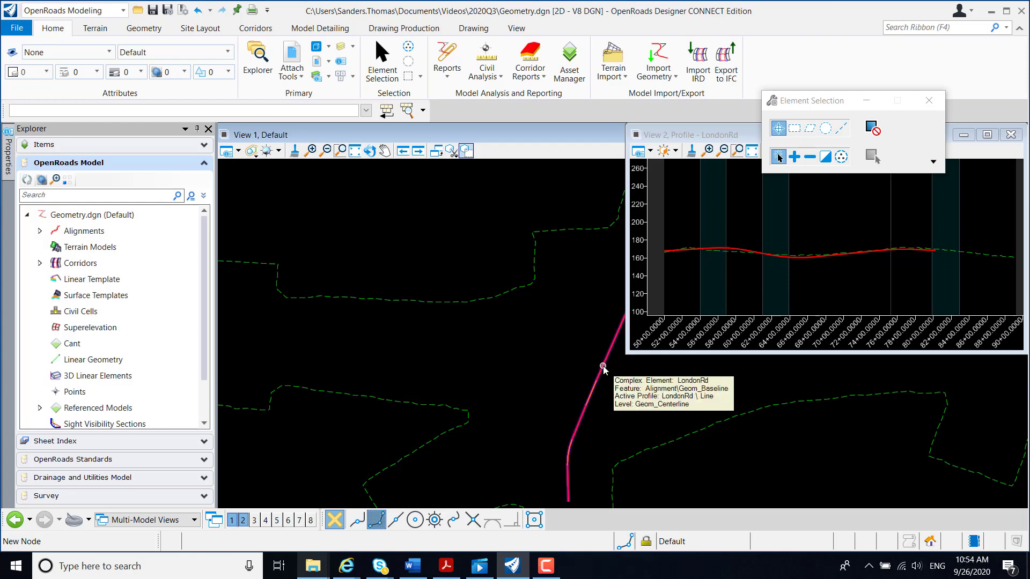
{"action": "left_click", "coordinate": [1011, 136]}
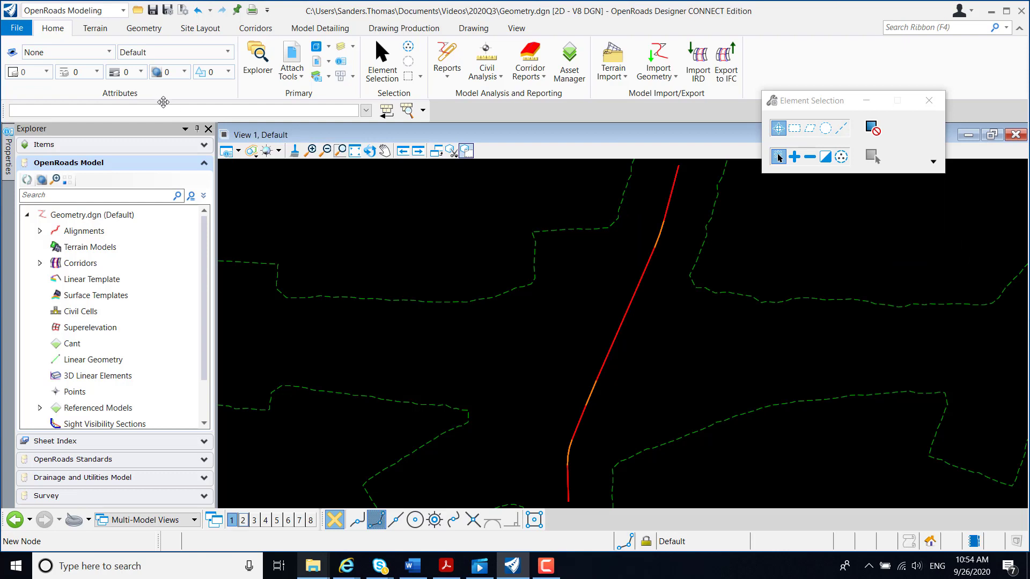
- Start a new corridor on the LondonRd alignment using its active profile
{"action": "left_click", "coordinate": [256, 29]}
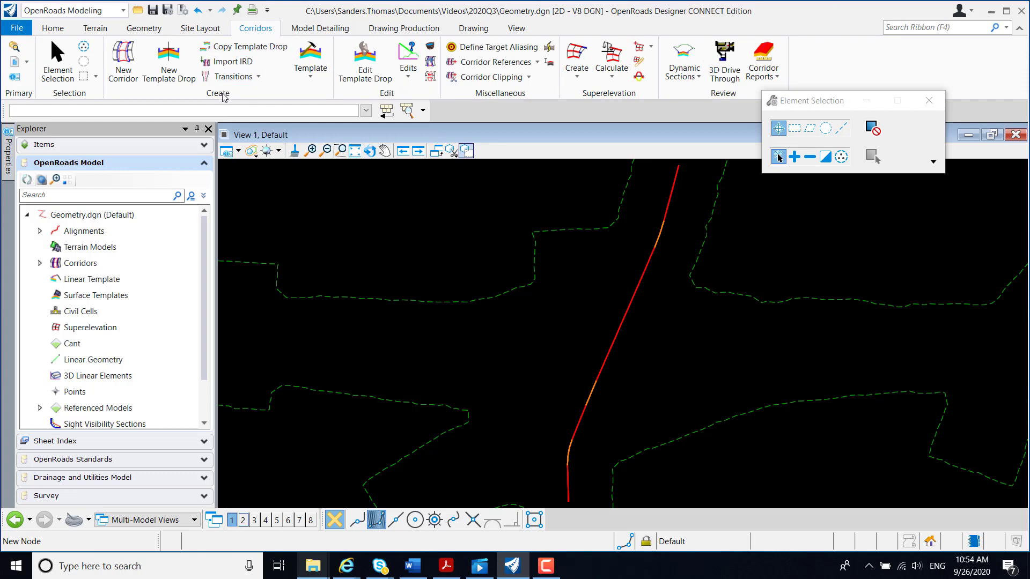
{"action": "left_click", "coordinate": [123, 59]}
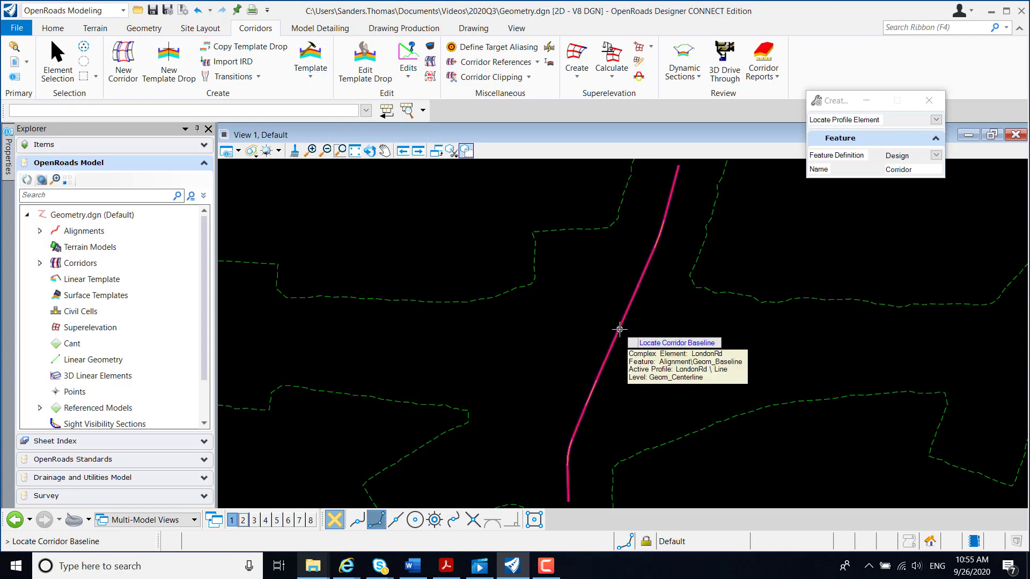
{"action": "left_click", "coordinate": [619, 329]}
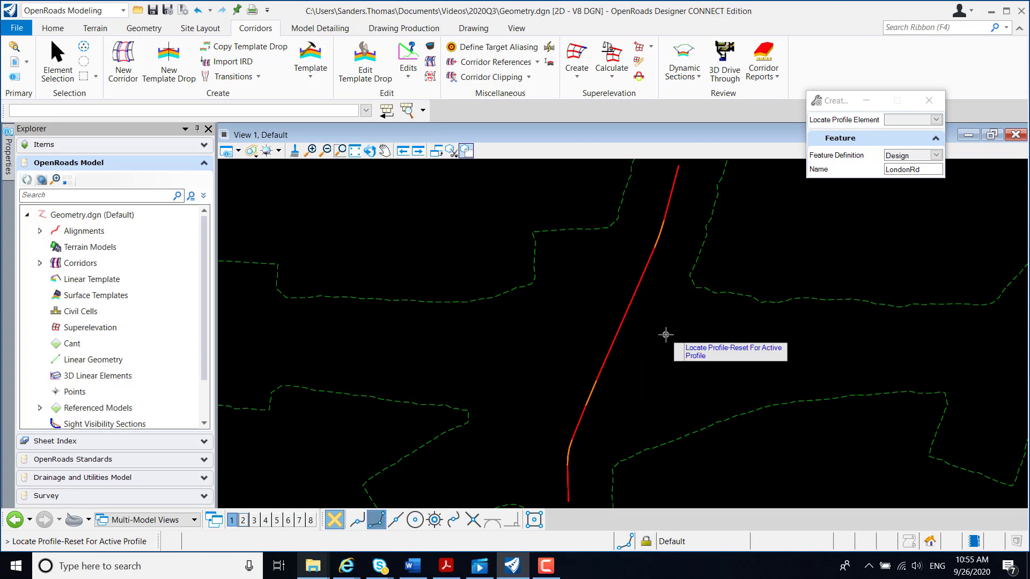
{"action": "right_click", "coordinate": [666, 335]}
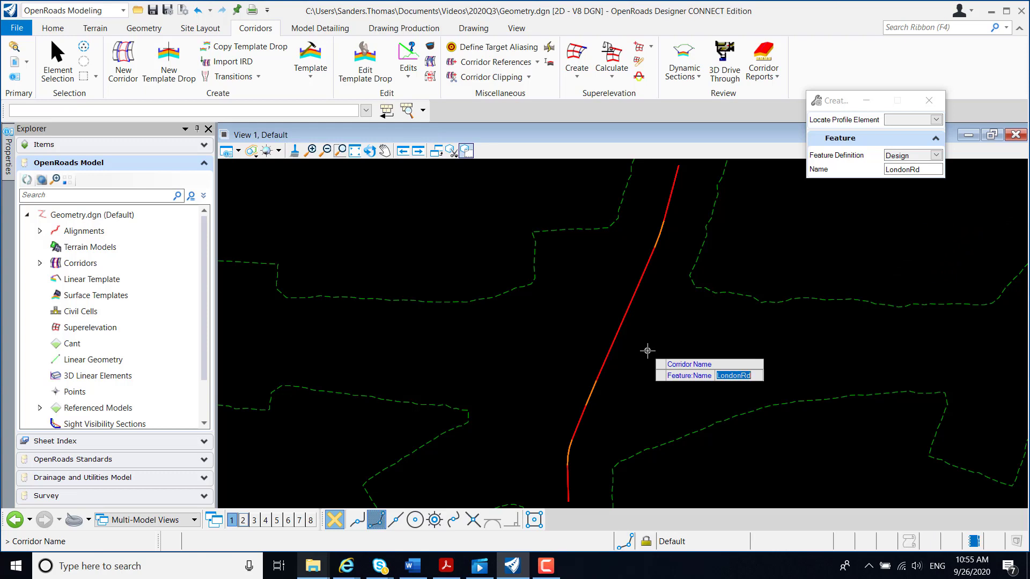
- Name the corridor LondonRd and choose the 2 Lanes rural asphalt template
{"action": "left_click", "coordinate": [647, 351]}
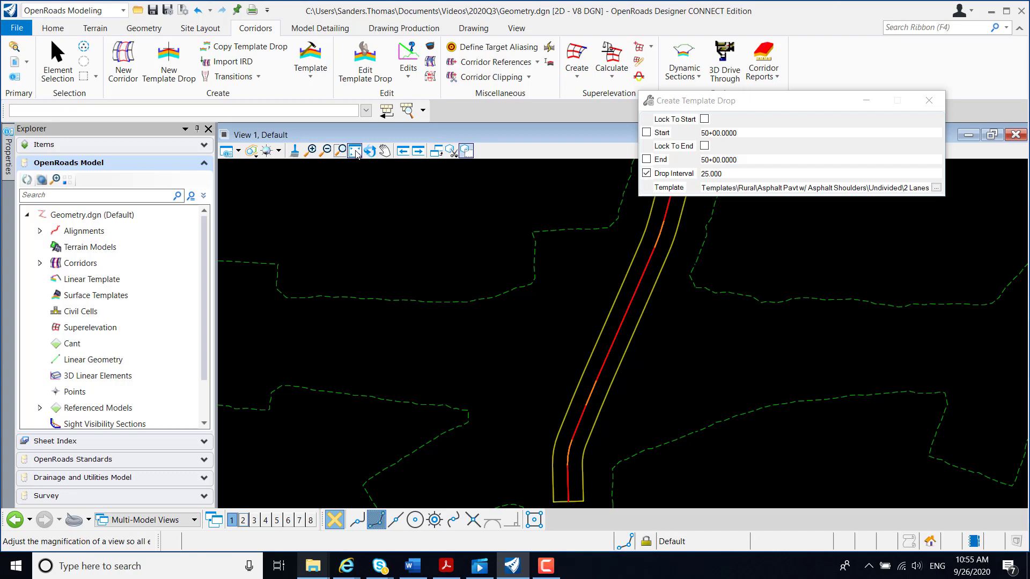
{"action": "left_click", "coordinate": [385, 151]}
{"action": "left_click_drag", "start_coordinate": [634, 273], "coordinate": [453, 287]}
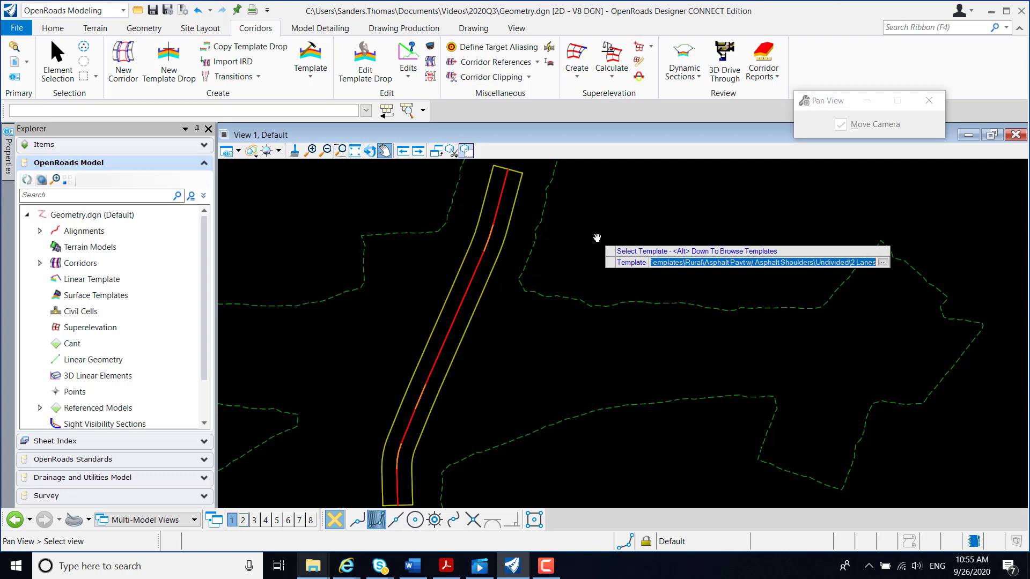
{"action": "right_click", "coordinate": [603, 235]}
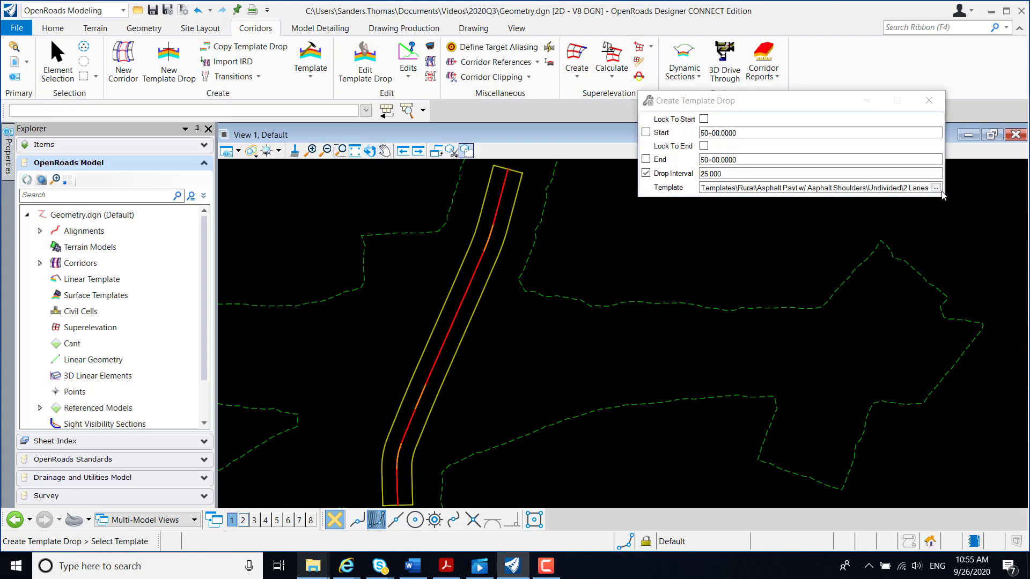
{"action": "left_click", "coordinate": [936, 188]}
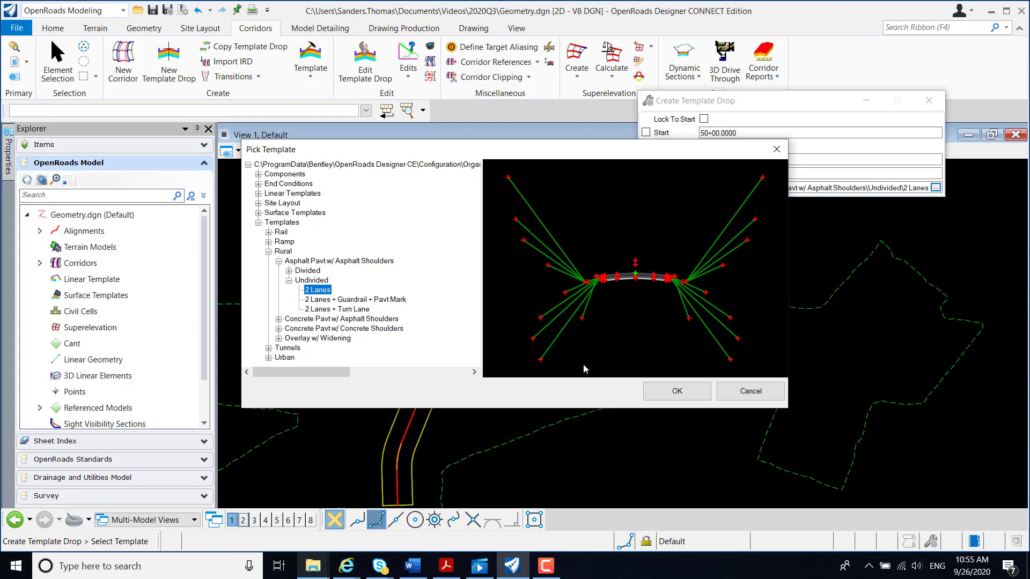
{"action": "left_click", "coordinate": [672, 391]}
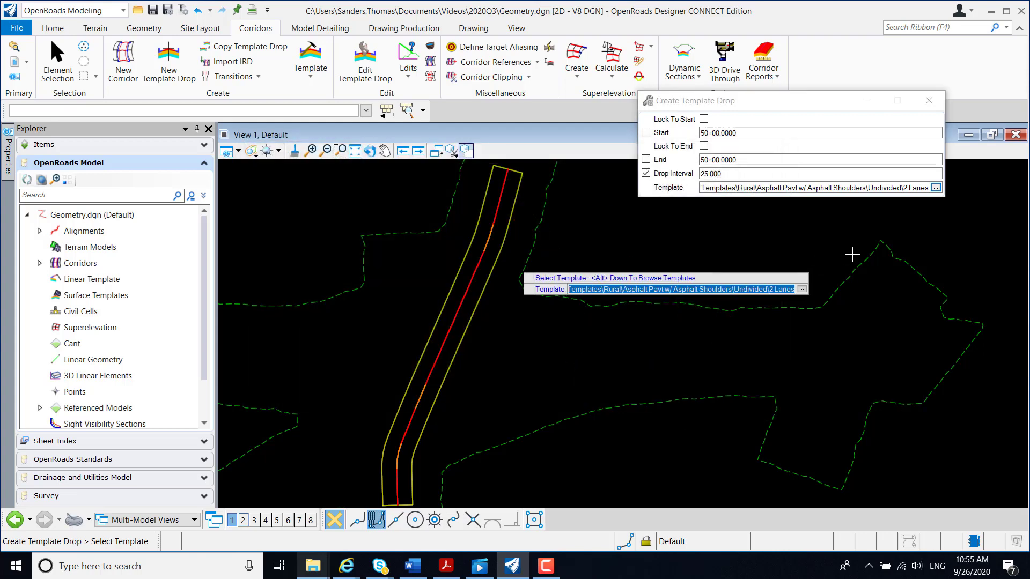
{"action": "left_click", "coordinate": [936, 188]}
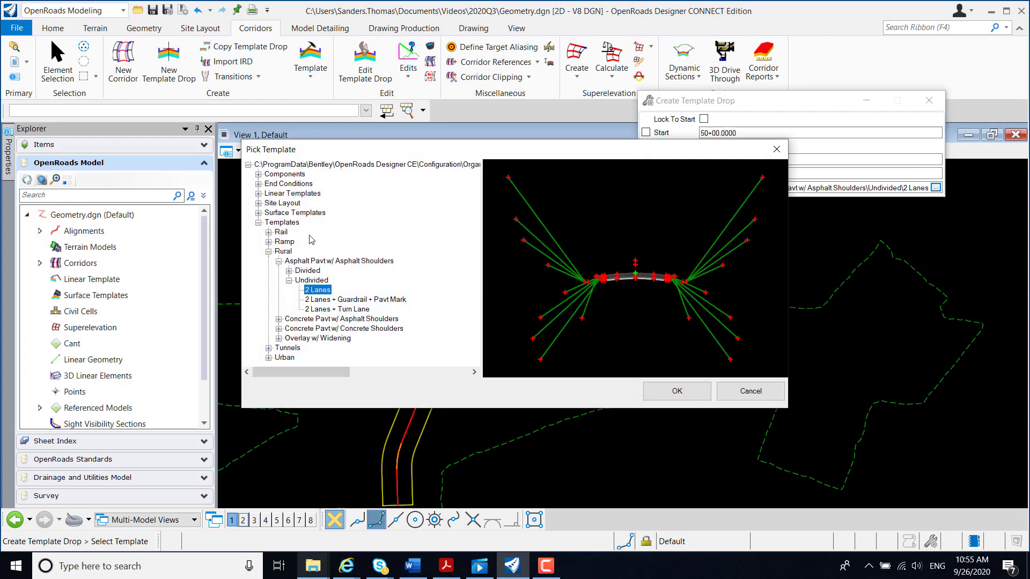
{"action": "left_click", "coordinate": [745, 392]}
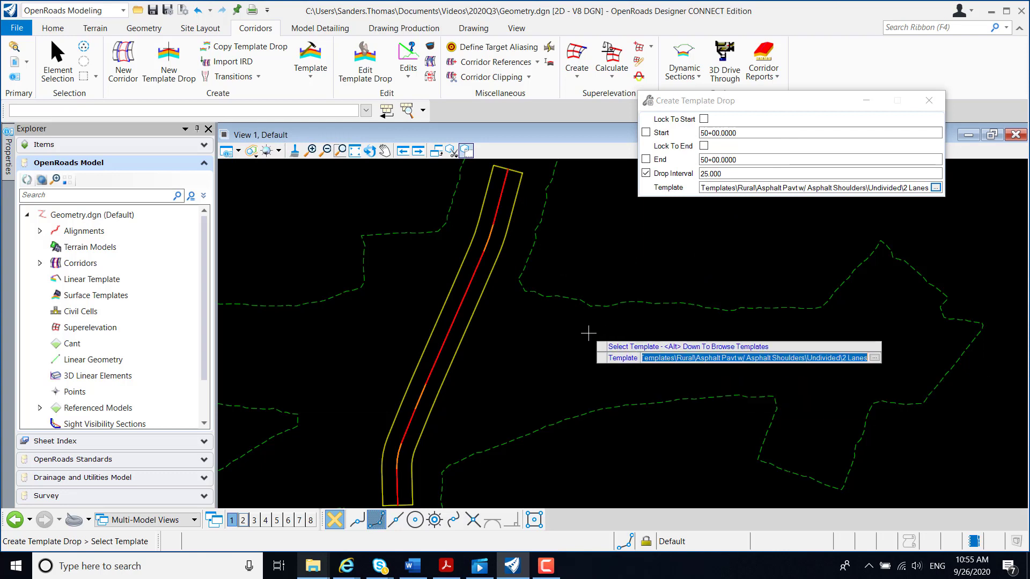
{"action": "left_click", "coordinate": [588, 334]}
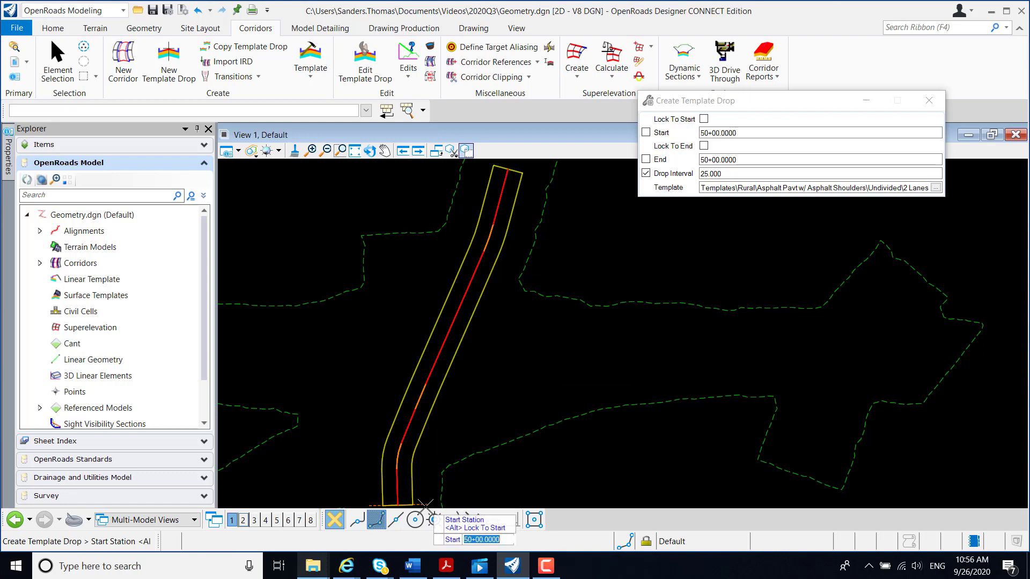
- Set the drop from station 50+00.0000 to 76+07.7331 with a 10.000 interval
{"action": "left_click", "coordinate": [425, 506]}
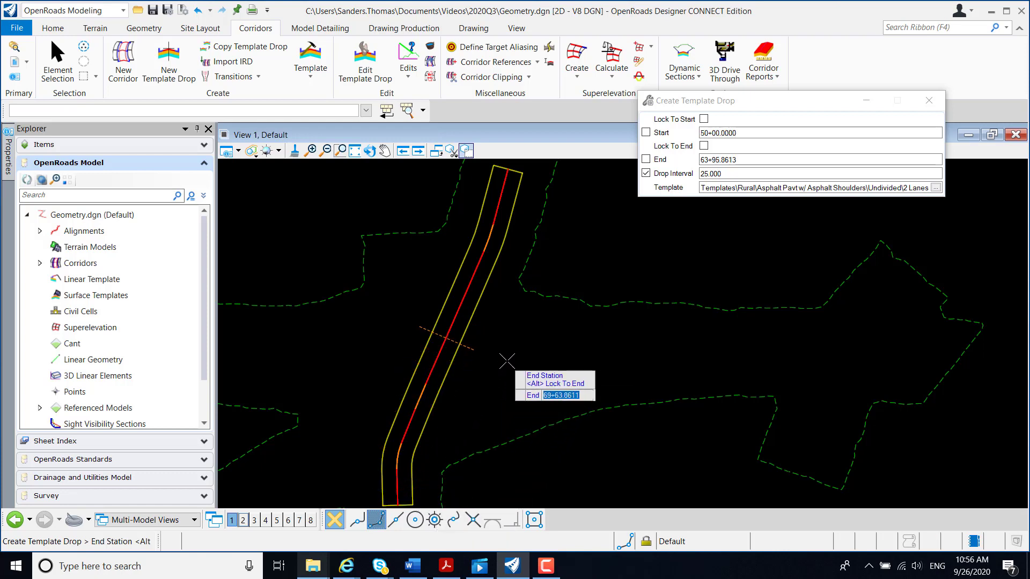
{"action": "left_click", "coordinate": [513, 301]}
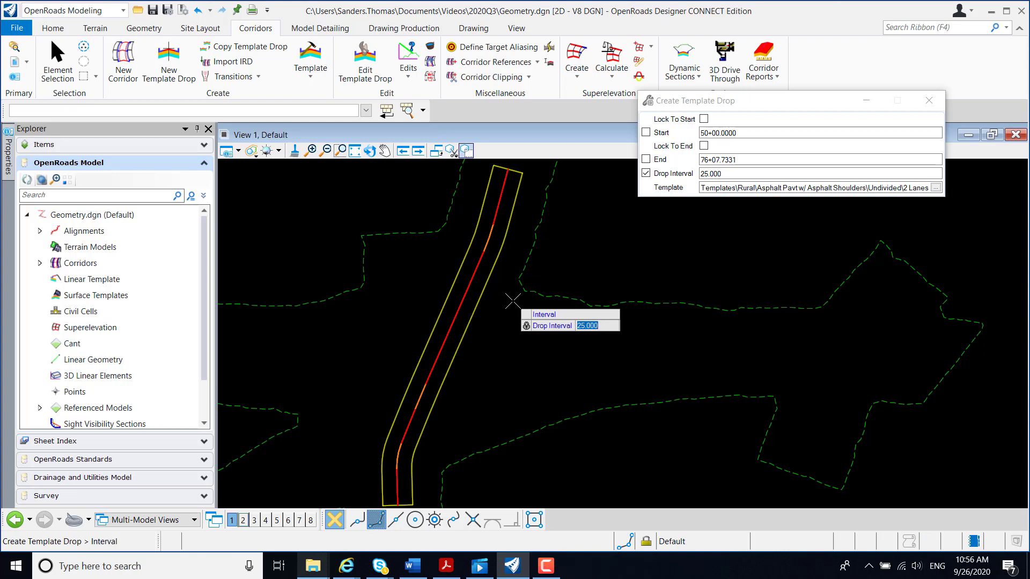
{"action": "type", "text": "10"}
{"action": "key", "text": "Return"}
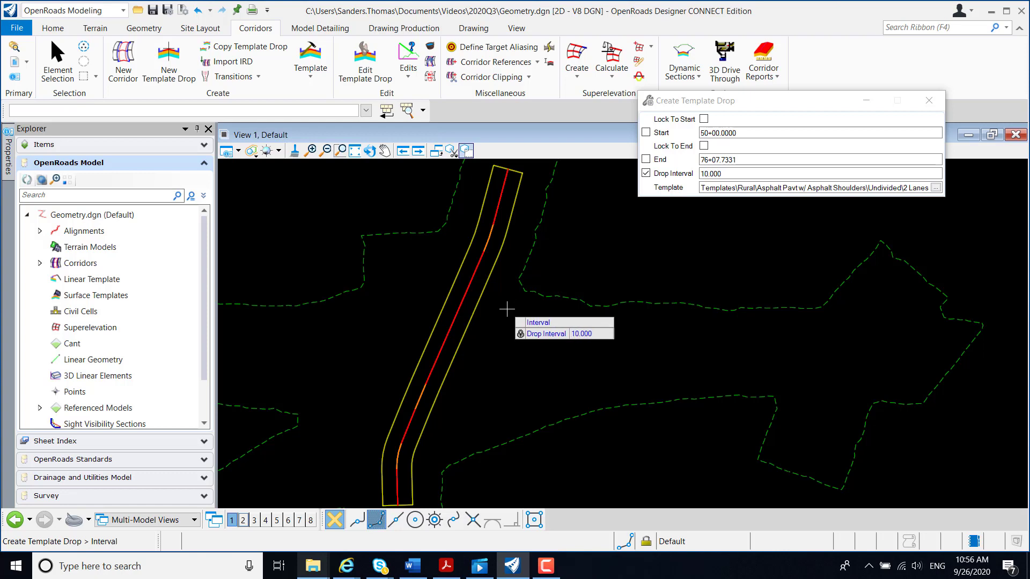
{"action": "left_click", "coordinate": [506, 309]}
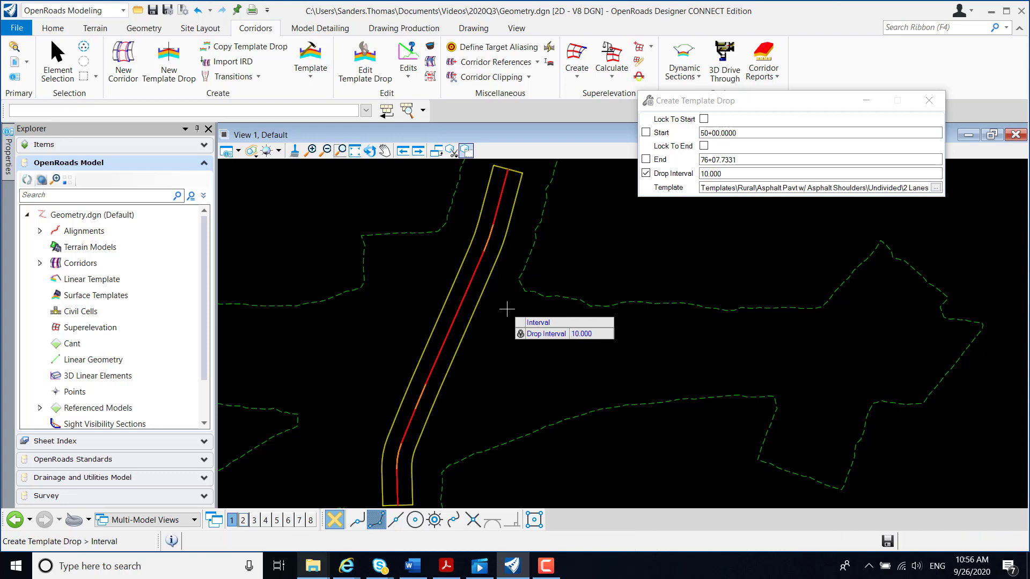
- Drop the 2 Lanes template along LondonRd every 10 feet and end the command
{"action": "left_click", "coordinate": [507, 308]}
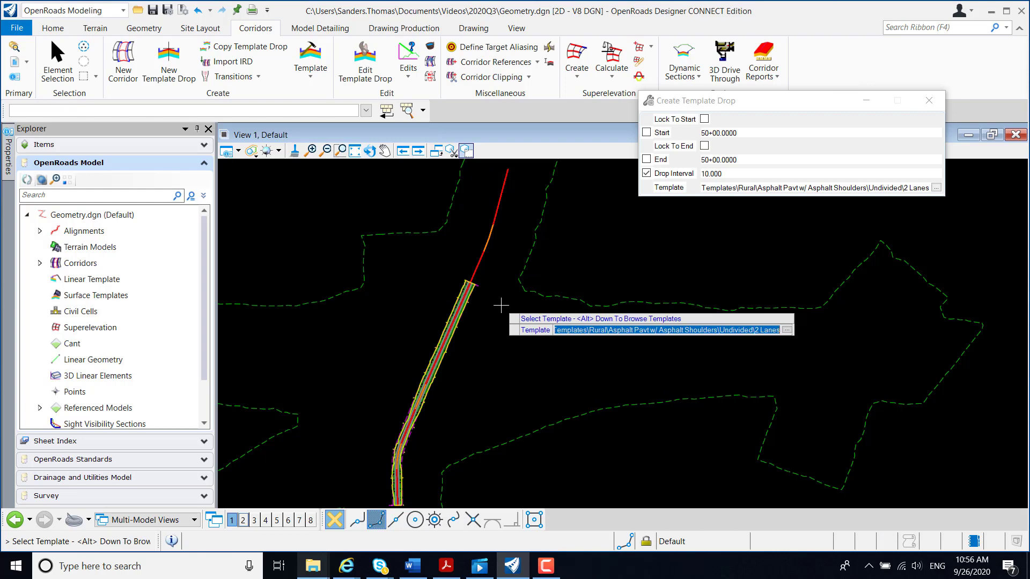
{"action": "scroll", "coordinate": [665, 354], "scroll_direction": "down", "scroll_amount": 2}
{"action": "scroll", "coordinate": [419, 413], "scroll_direction": "up", "scroll_amount": 5}
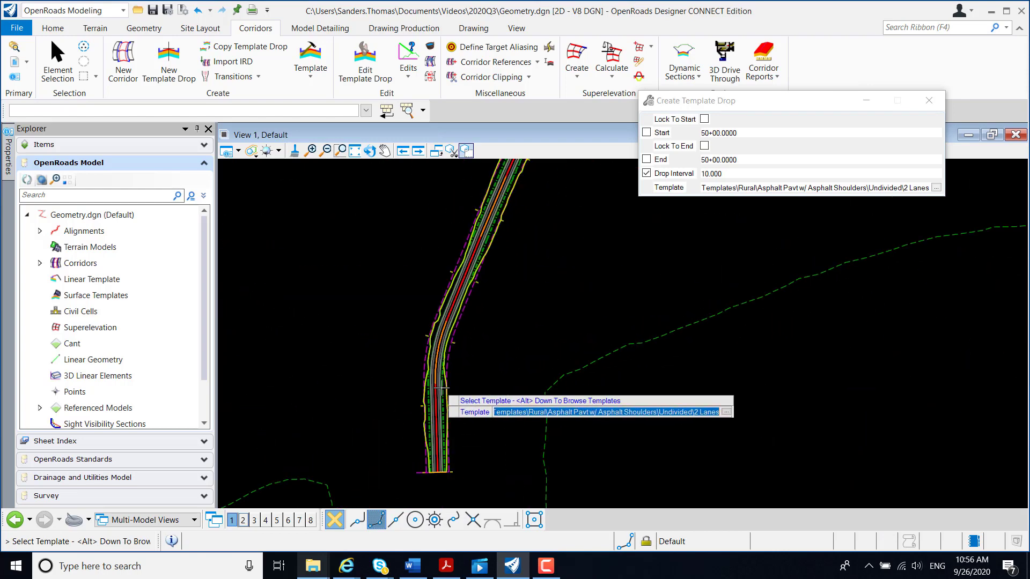
{"action": "scroll", "coordinate": [446, 385], "scroll_direction": "up", "scroll_amount": 1}
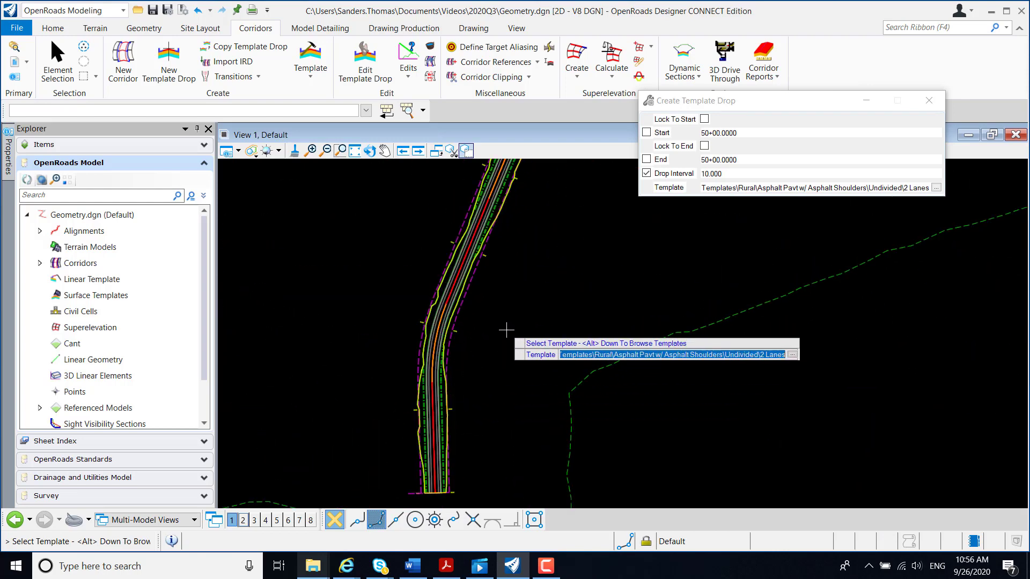
{"action": "key", "text": "Escape"}
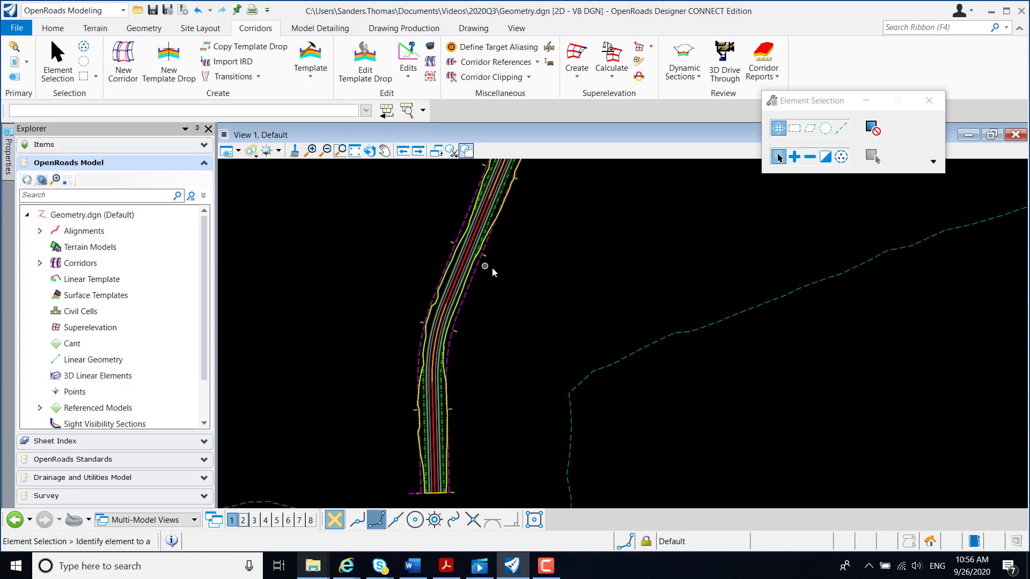
- Open Corridor Objects for the LondonRd corridor
{"action": "scroll", "coordinate": [464, 368], "scroll_direction": "up", "scroll_amount": 2}
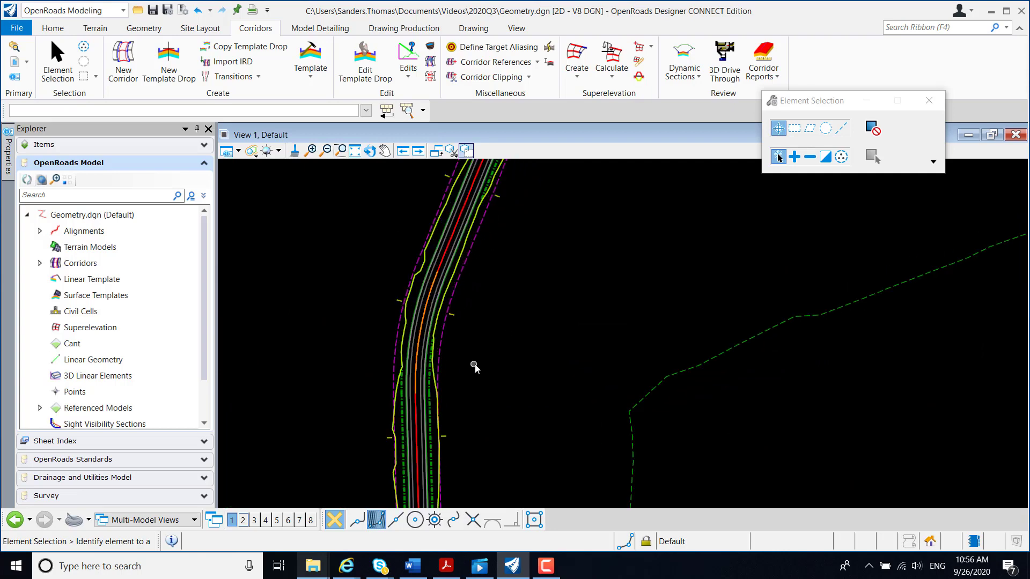
{"action": "left_click", "coordinate": [454, 318]}
{"action": "mouse_move", "coordinate": [456, 319]}
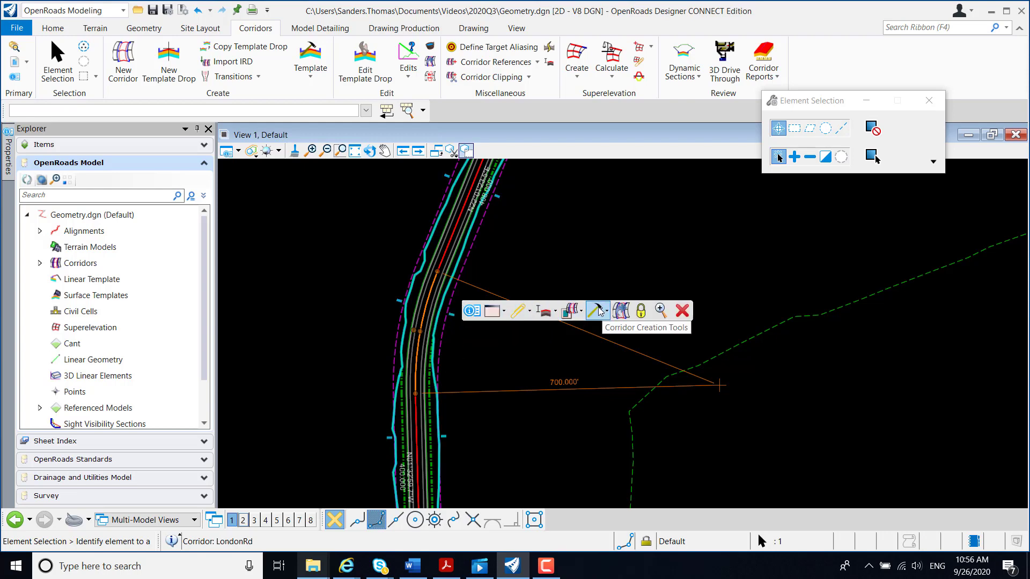
{"action": "mouse_move", "coordinate": [599, 314]}
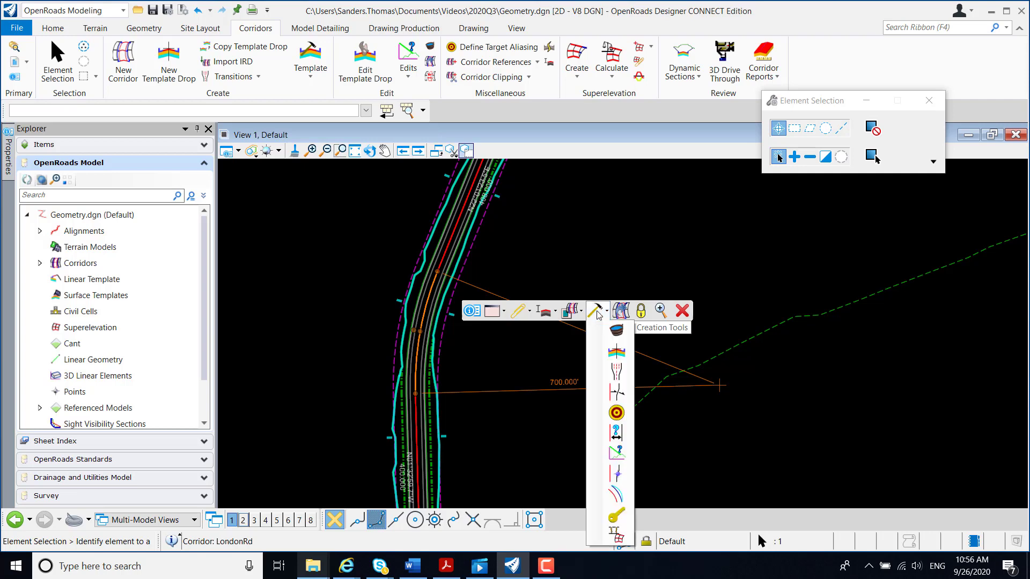
{"action": "left_click", "coordinate": [617, 331]}
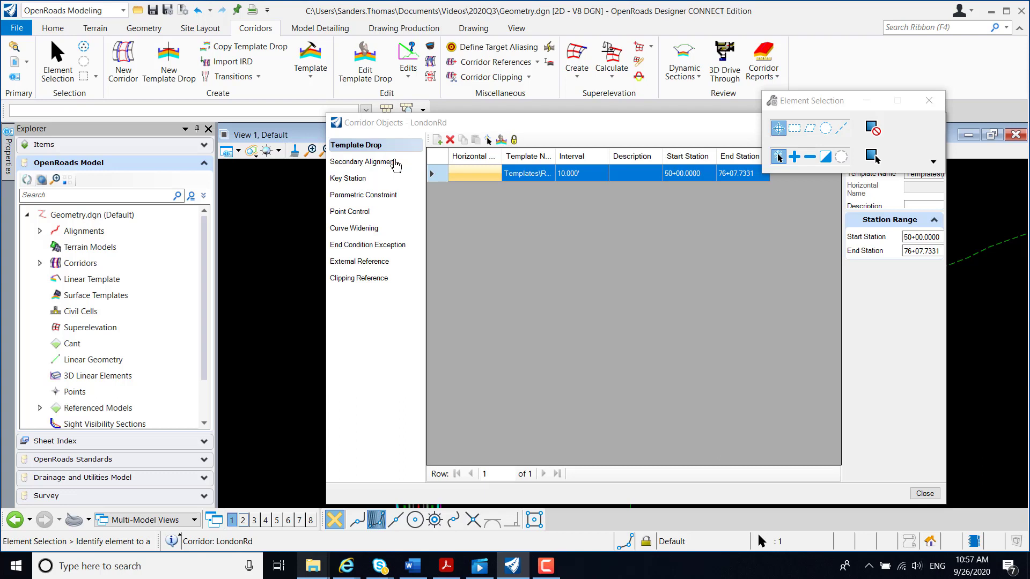
- Move Corridor Objects aside and begin editing the Template Drop's Template Name
{"action": "left_click_drag", "start_coordinate": [482, 129], "coordinate": [690, 157]}
{"action": "middle_click_drag", "start_coordinate": [275, 290], "coordinate": [254, 290]}
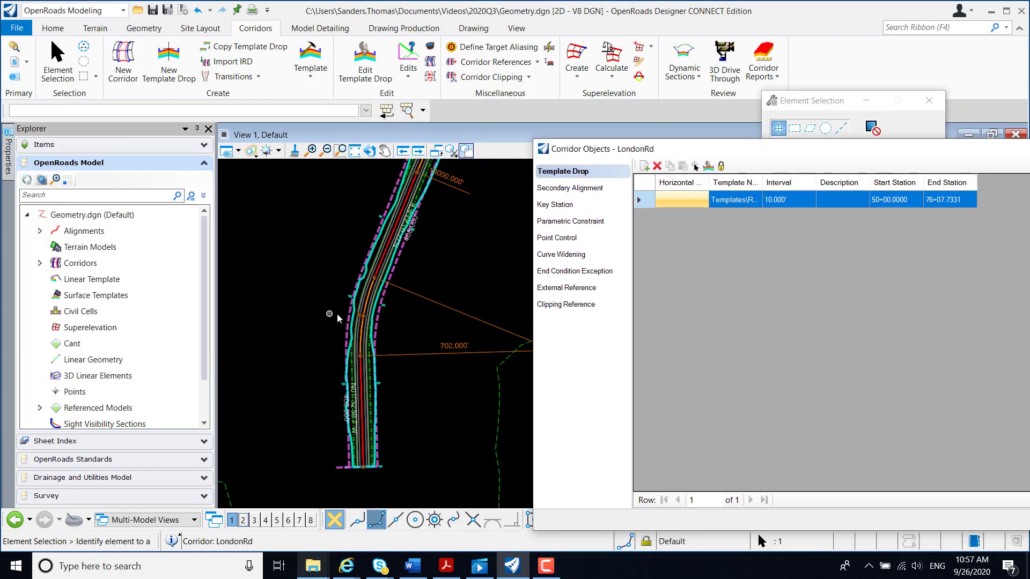
{"action": "scroll", "coordinate": [407, 312], "scroll_direction": "down", "scroll_amount": 1}
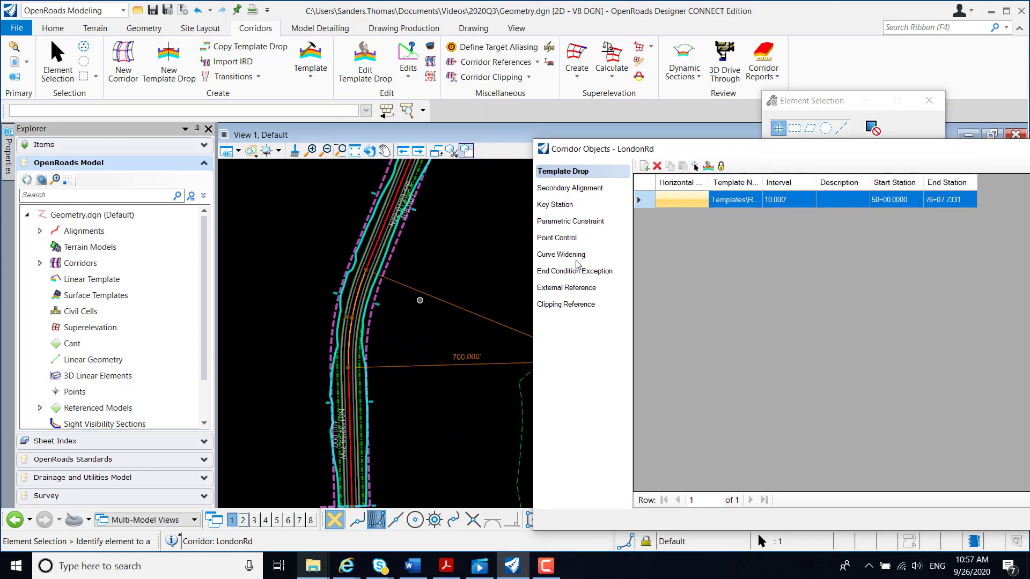
{"action": "left_click", "coordinate": [760, 199]}
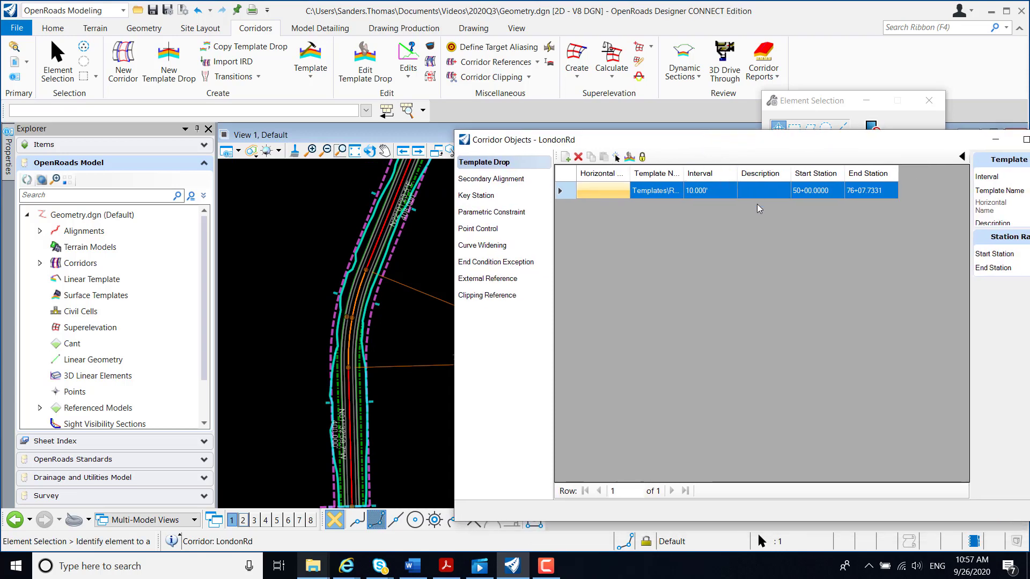
{"action": "left_click", "coordinate": [665, 191]}
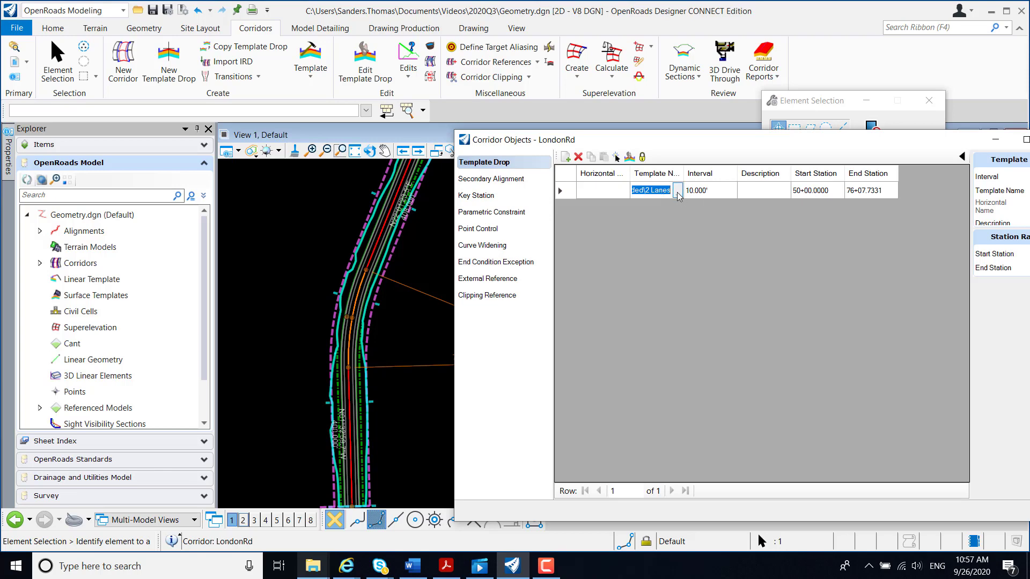
- Change the template drop to the Rural Divided 4 Lanes Crown PGL template
{"action": "left_click", "coordinate": [677, 191]}
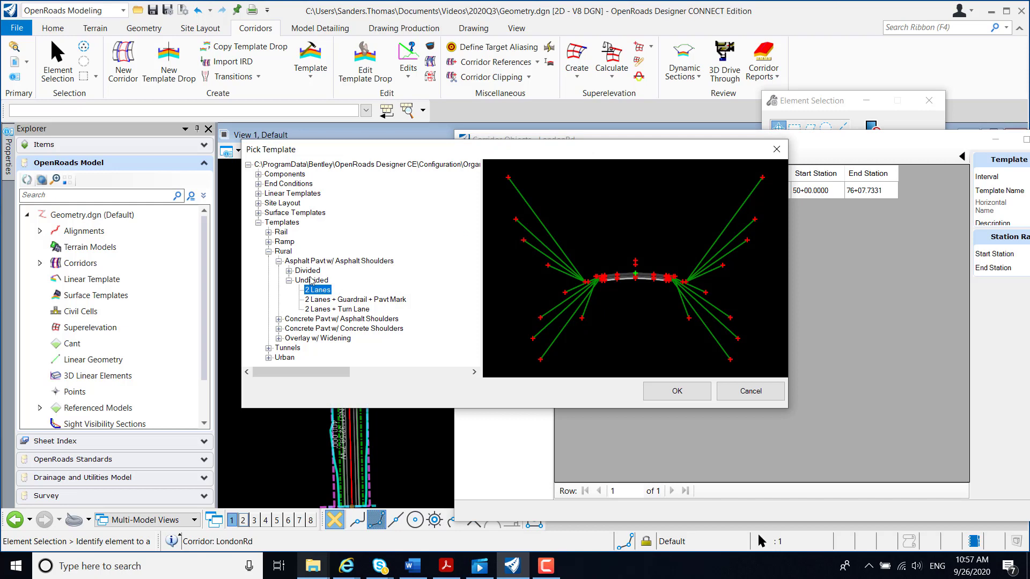
{"action": "left_click_drag", "start_coordinate": [480, 152], "coordinate": [613, 121]}
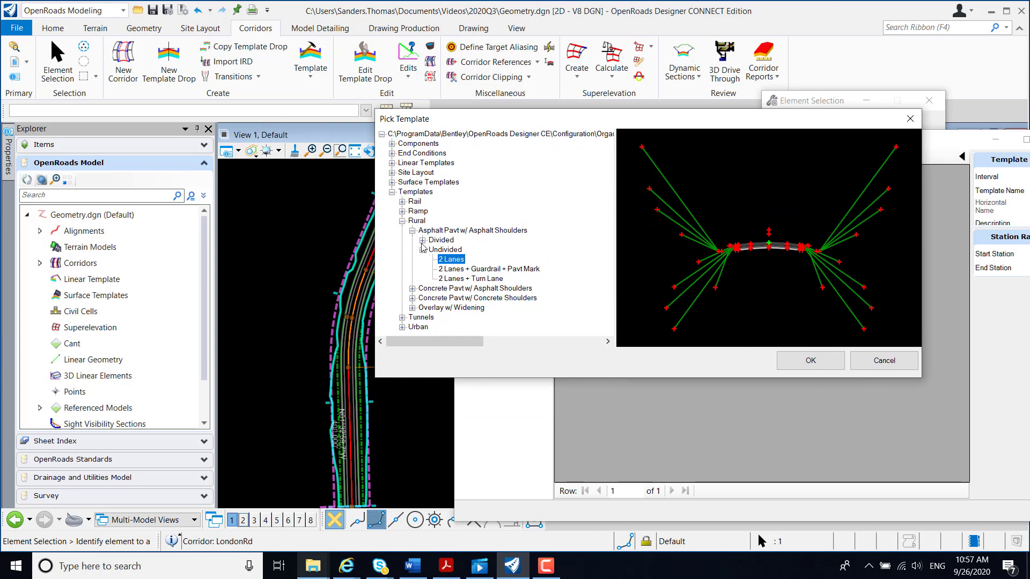
{"action": "left_click", "coordinate": [423, 241]}
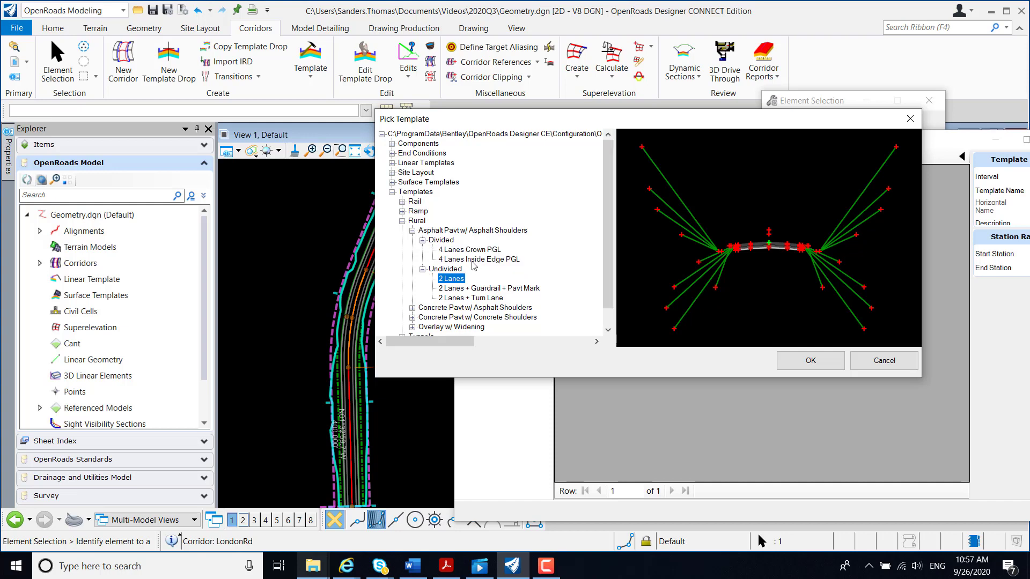
{"action": "left_click", "coordinate": [457, 251]}
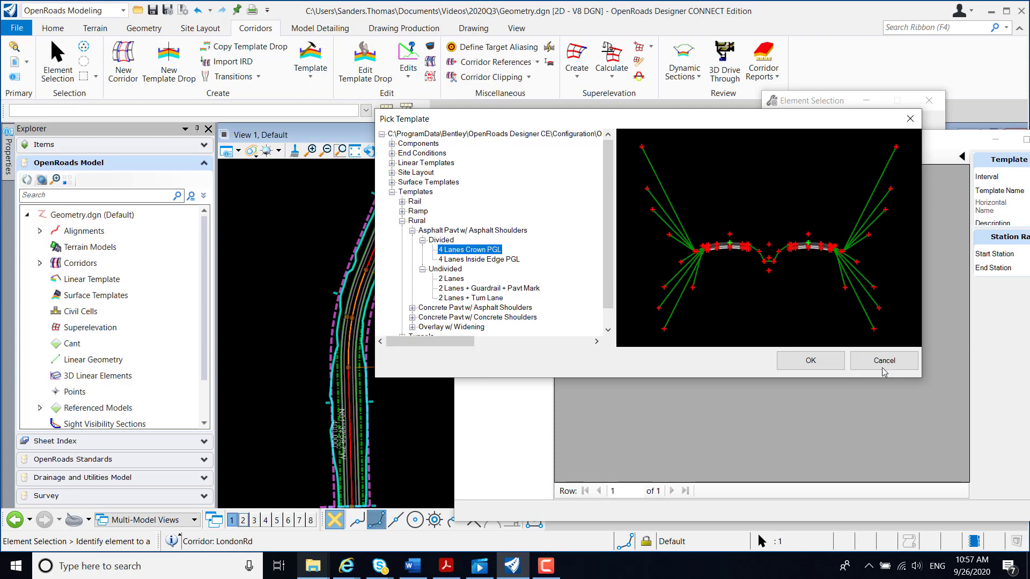
{"action": "left_click", "coordinate": [811, 361]}
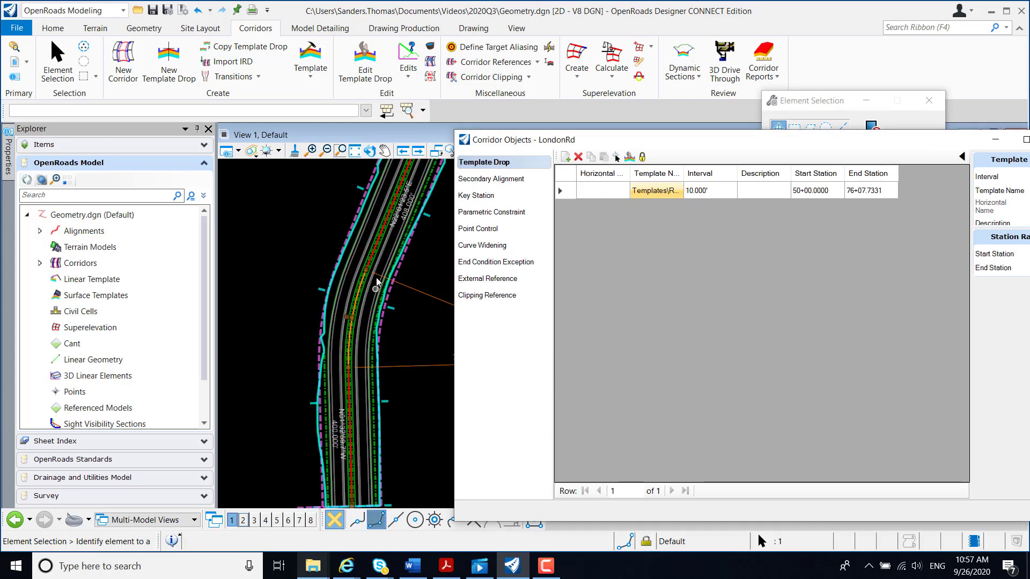
- Switch the template drop back to the Undivided 2 Lanes template
{"action": "scroll", "coordinate": [379, 332], "scroll_direction": "up", "scroll_amount": 3}
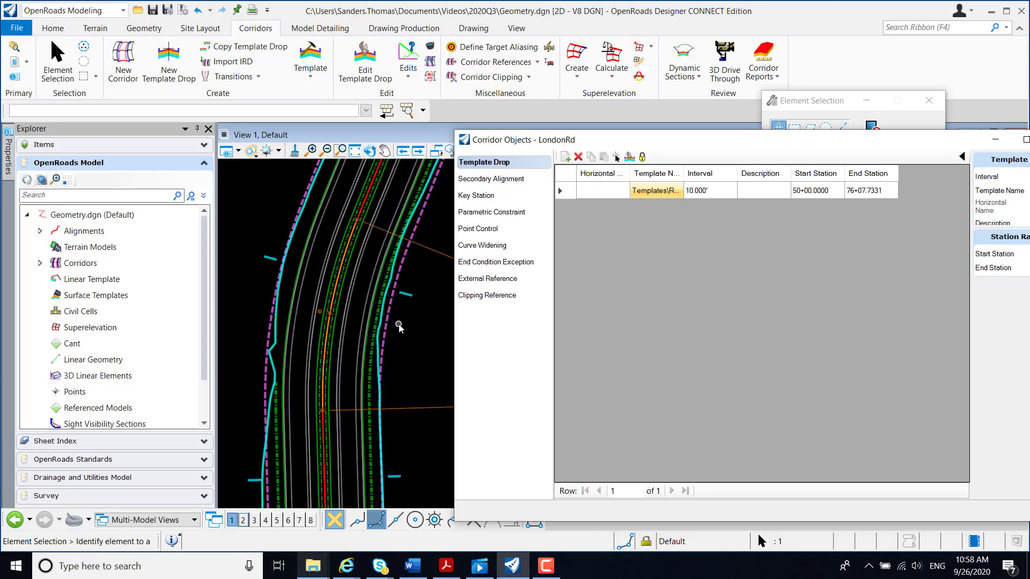
{"action": "left_click", "coordinate": [679, 194]}
{"action": "left_click", "coordinate": [677, 191]}
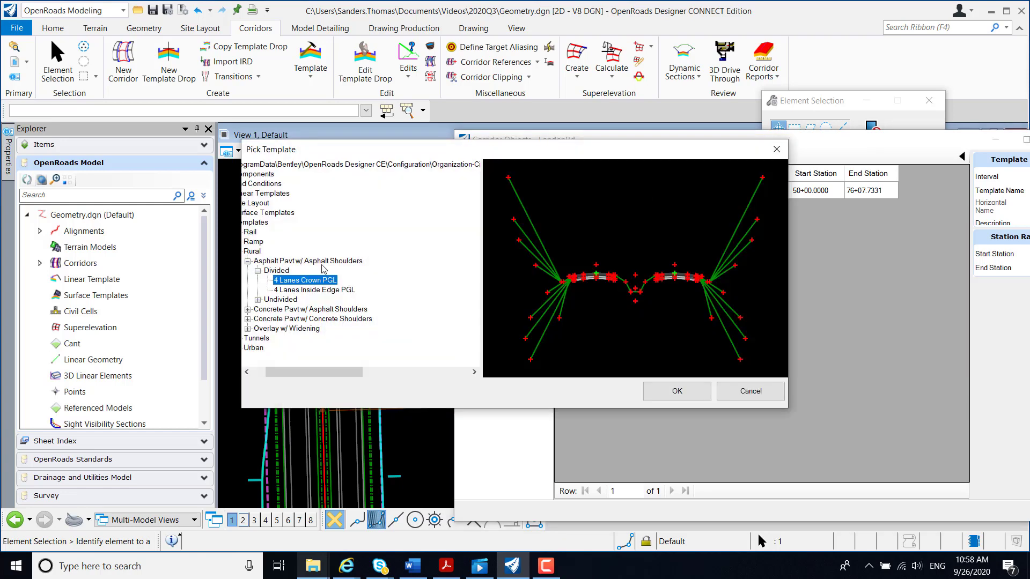
{"action": "left_click", "coordinate": [258, 300]}
{"action": "left_click", "coordinate": [282, 309]}
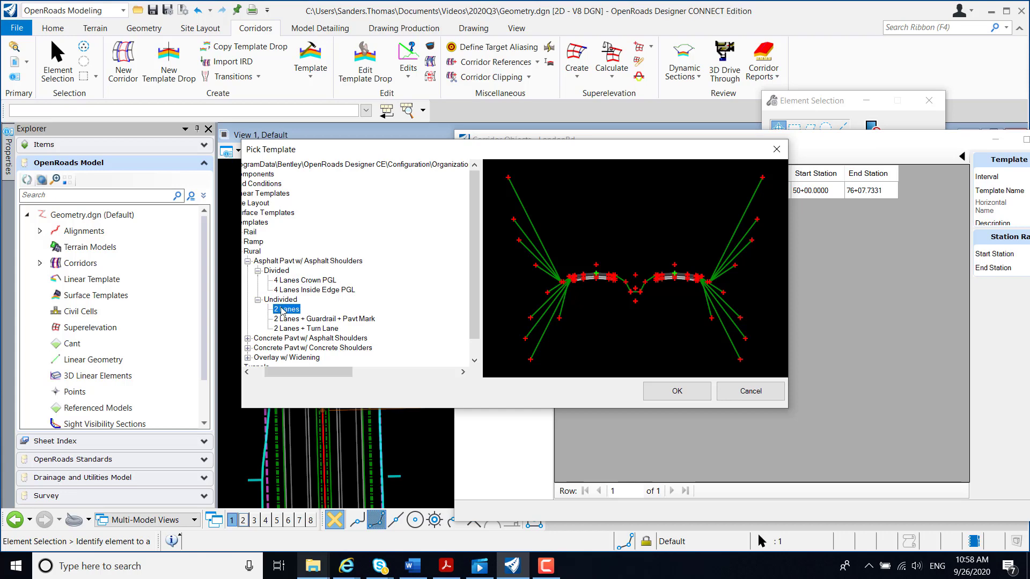
{"action": "left_click", "coordinate": [676, 391]}
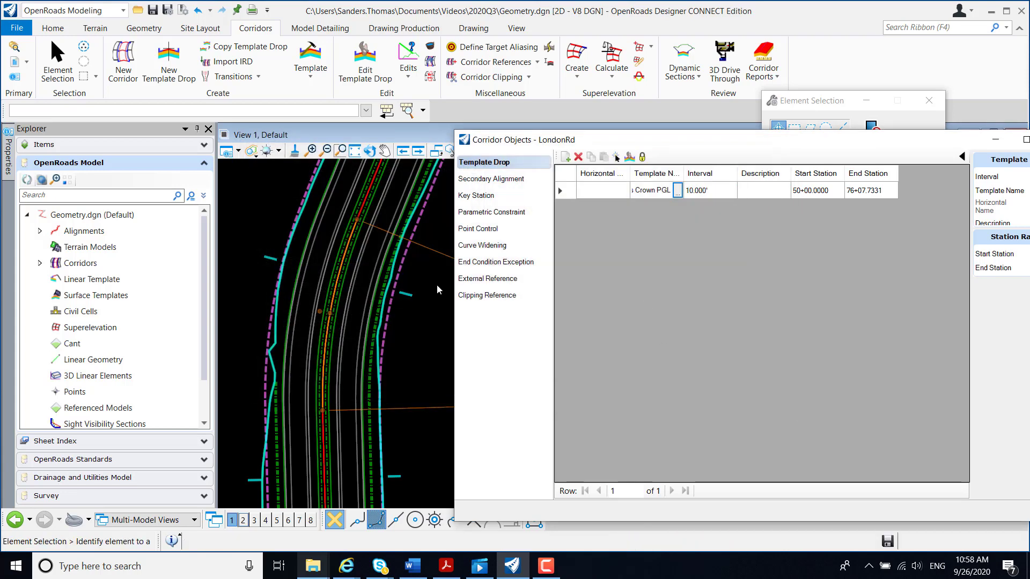